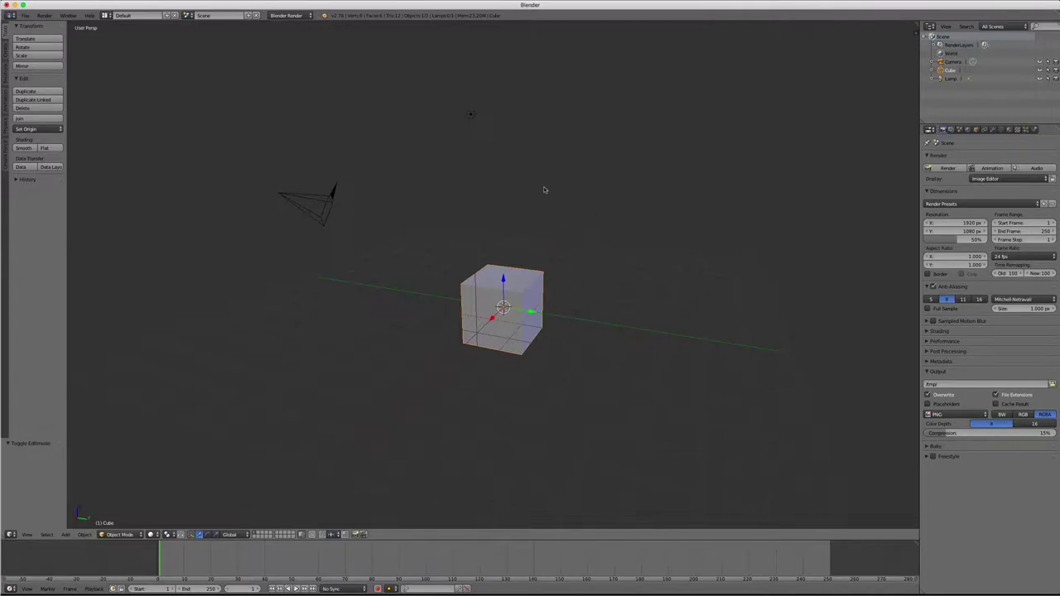
Right-click to select the lamp, then the camera, then the cube again.
right_click(471, 116)
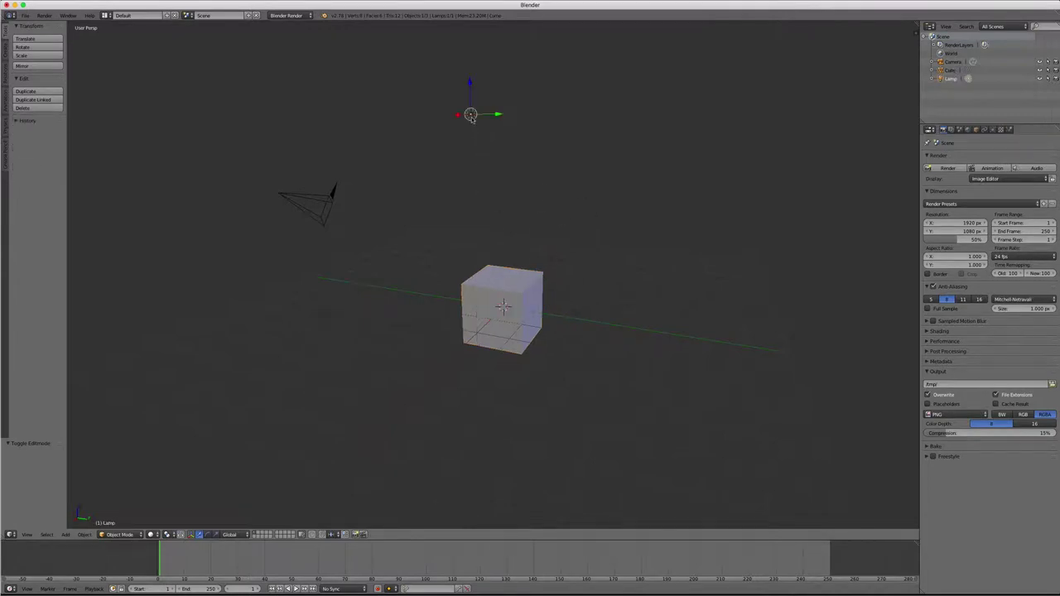
right_click(318, 198)
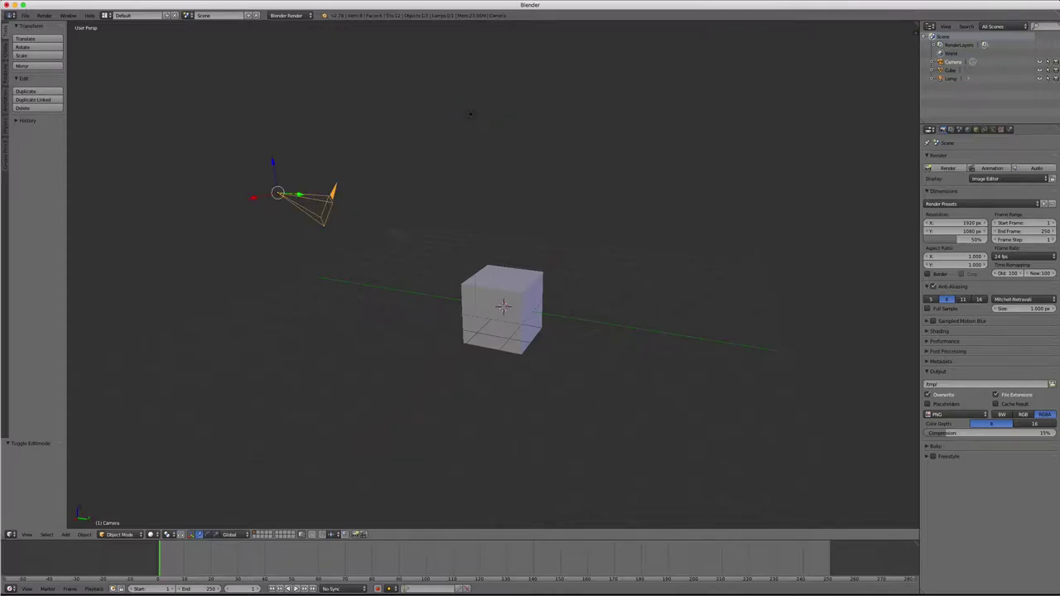
right_click(508, 287)
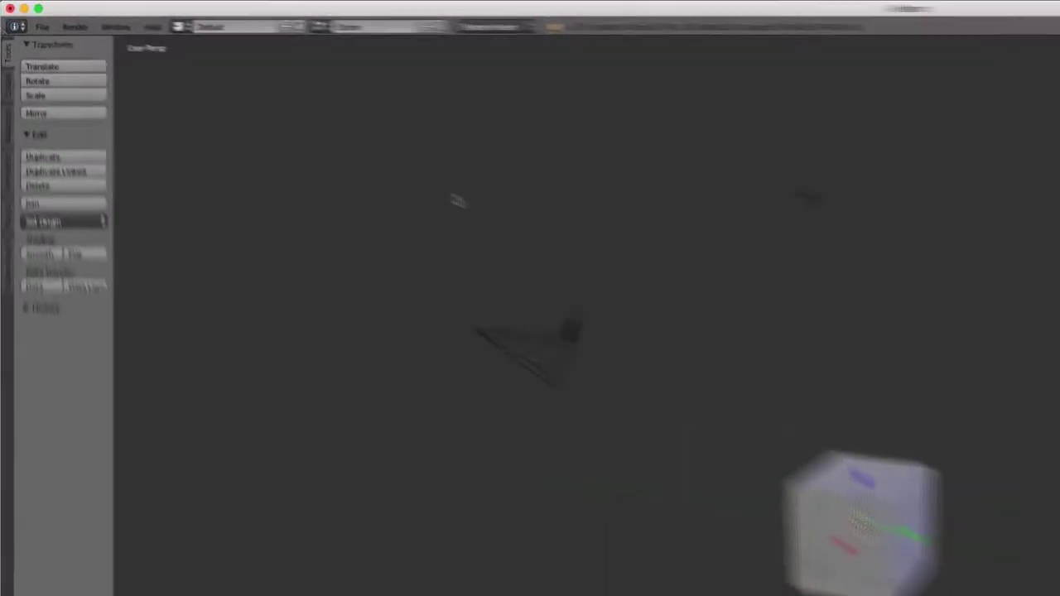
Open User Preferences from the File menu, move the window aside to show the scene, then close it.
click(61, 40)
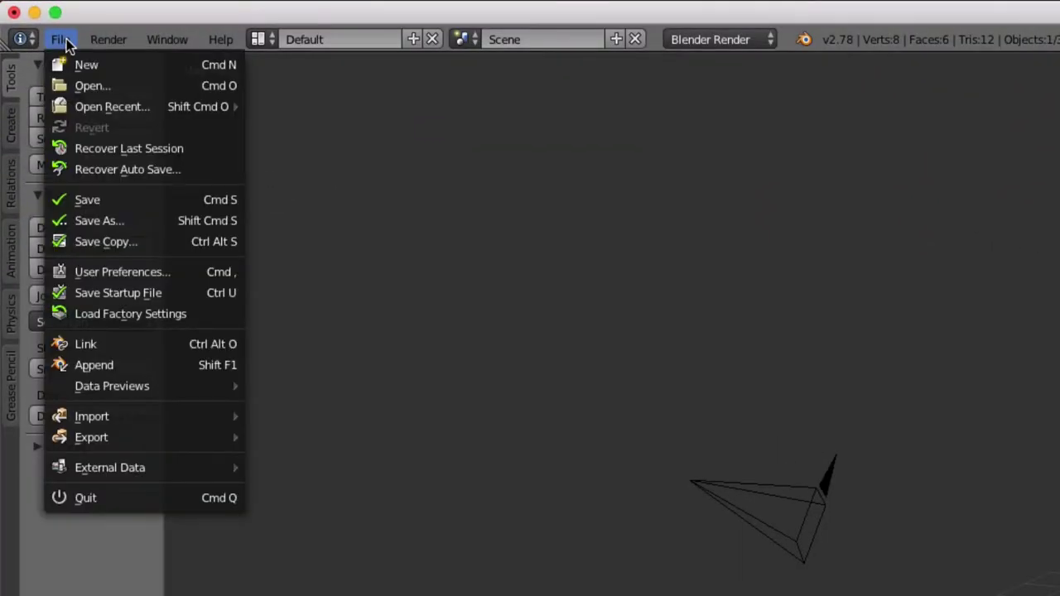
click(126, 269)
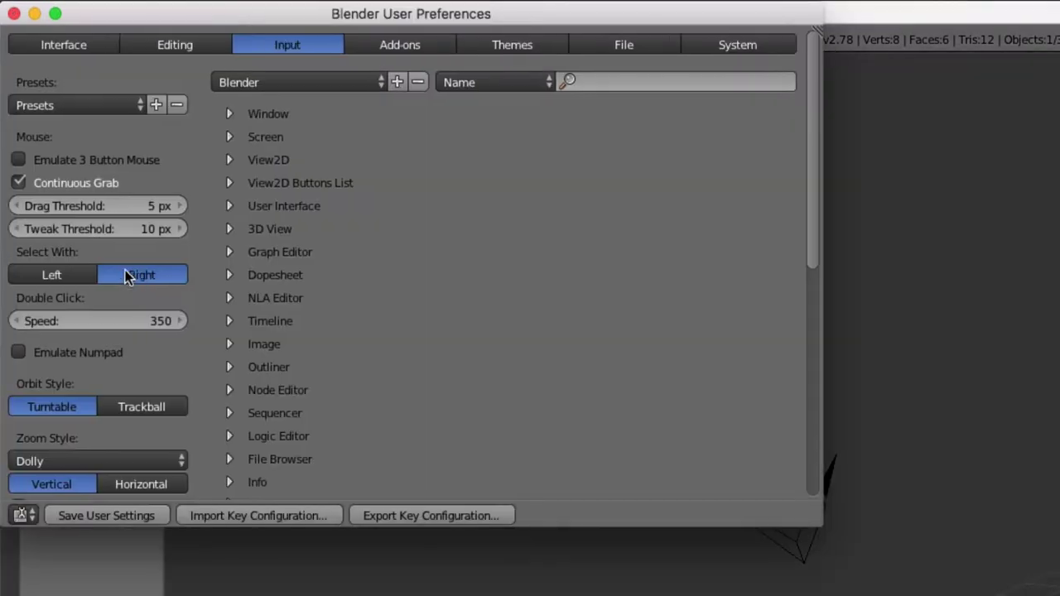
mouse_move(436, 15)
mouse_down()
mouse_move(694, 166)
mouse_move(698, 150)
mouse_up()
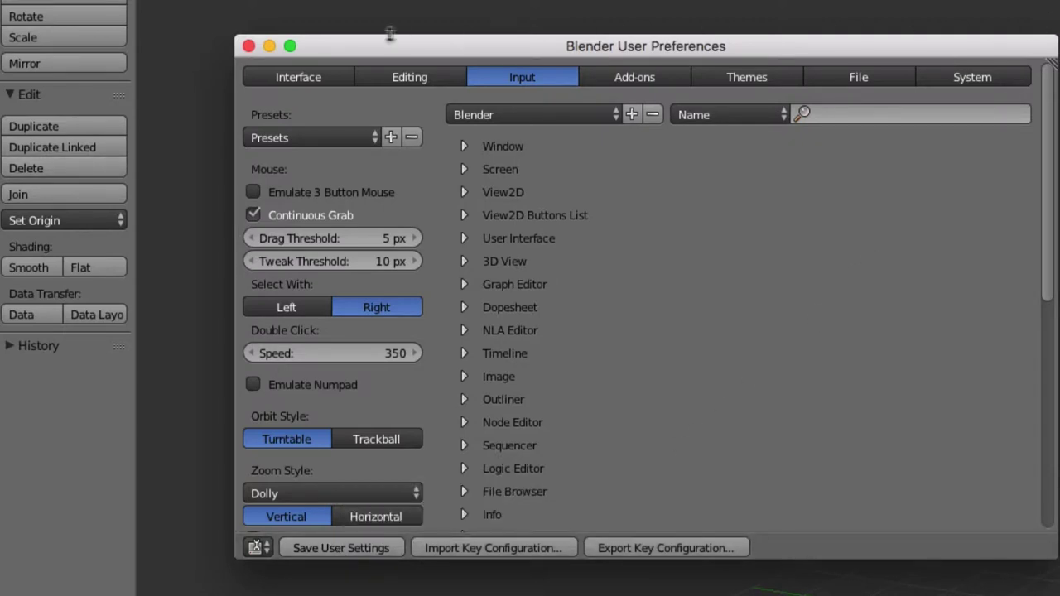
click(248, 46)
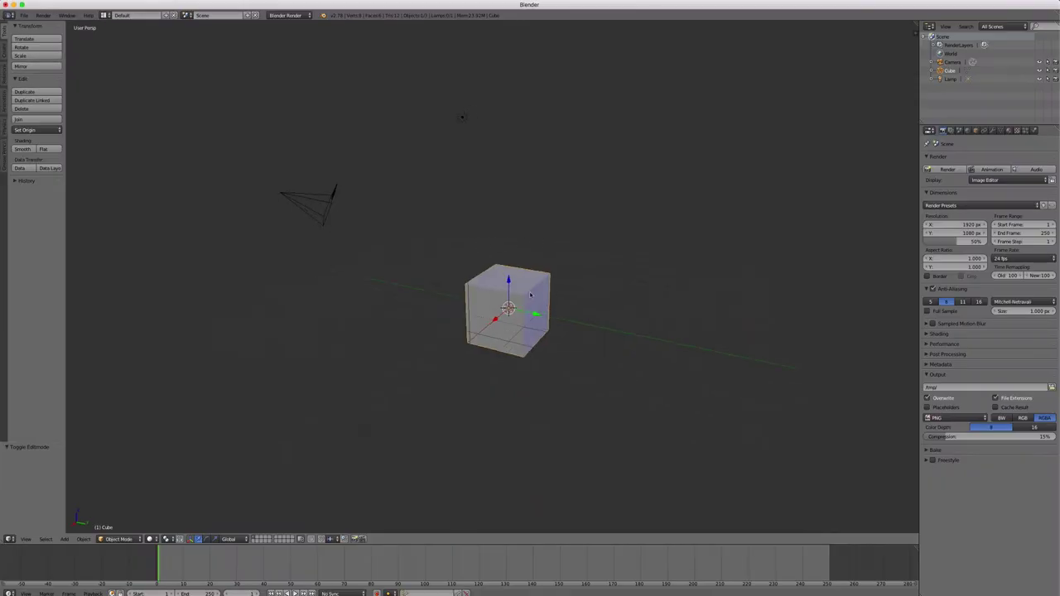
Select the lamp, the camera and finally the cube once more with right-clicks.
right_click(455, 74)
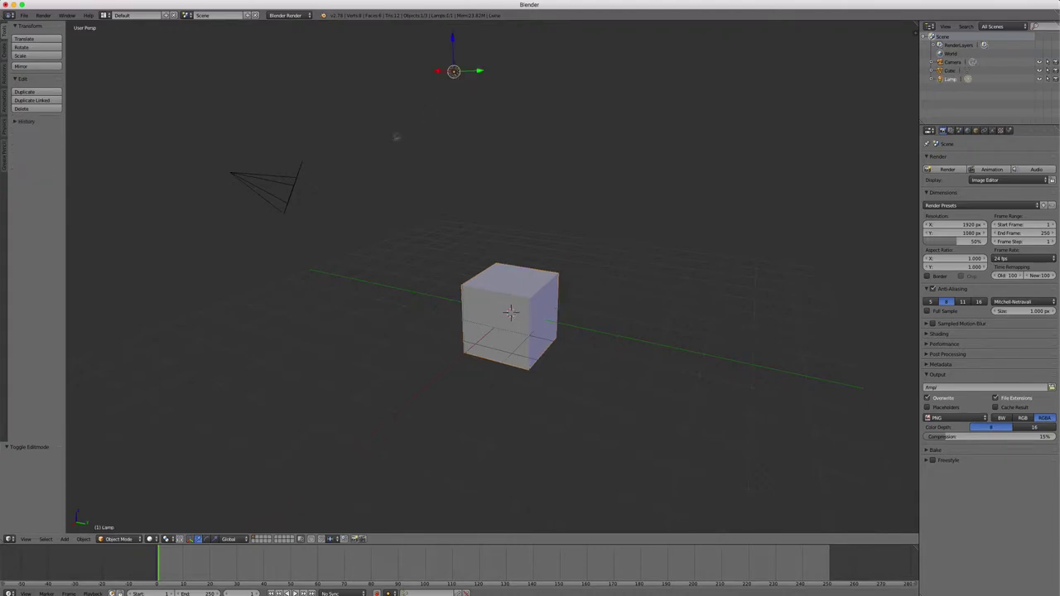
right_click(295, 184)
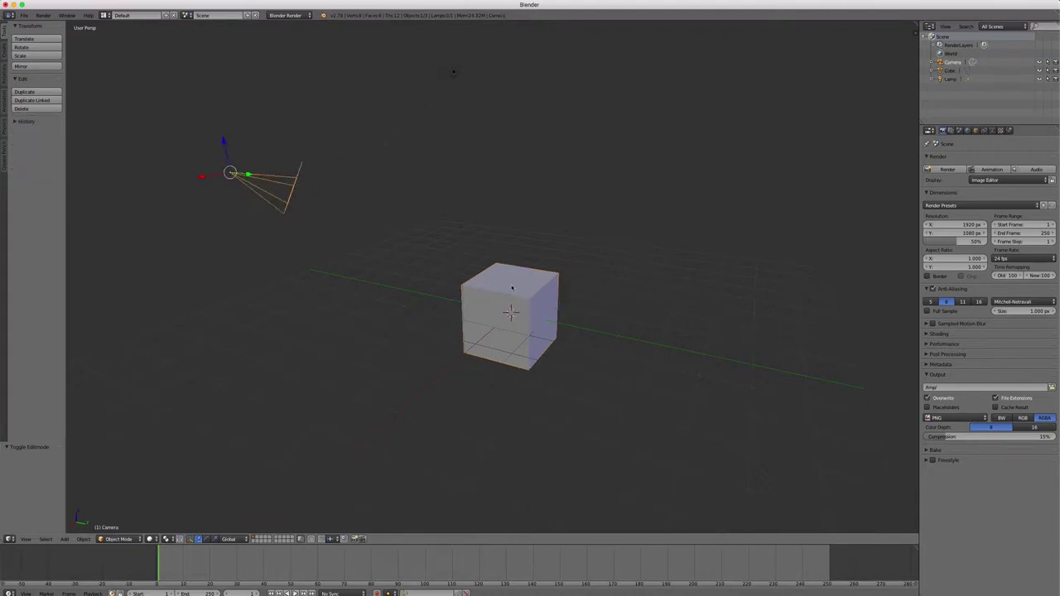
right_click(523, 302)
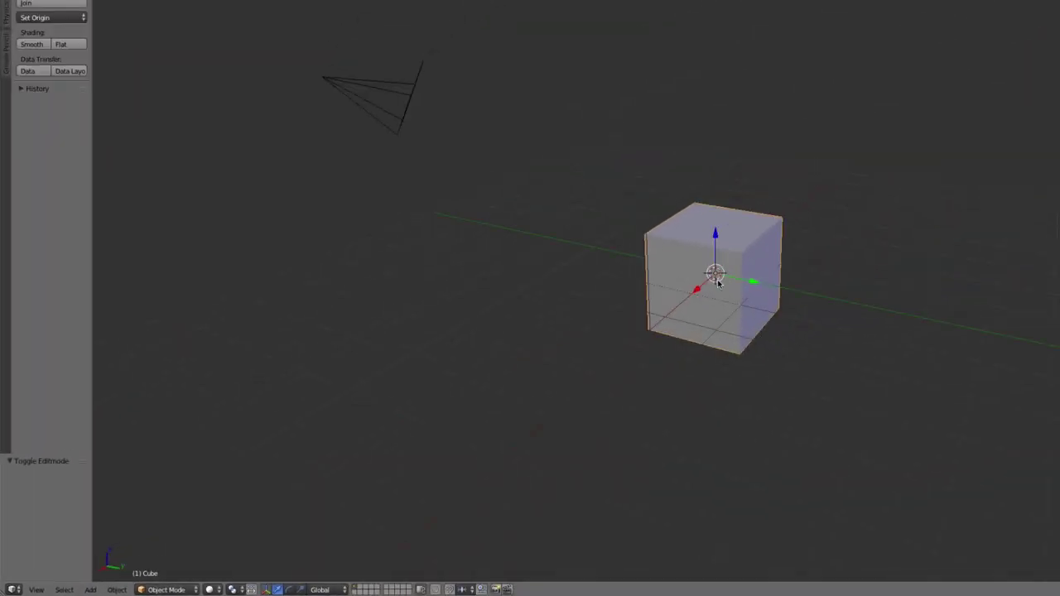
Toggle the cube into Edit Mode and back with Tab, then pick Edit Mode from the mode dropdown.
key(Tab)
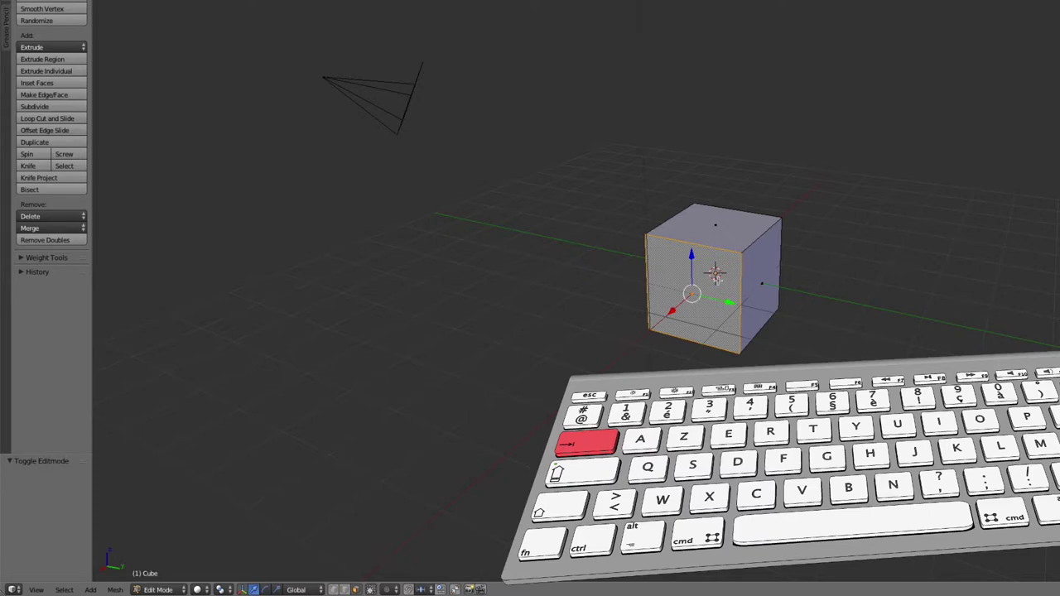
key(Tab)
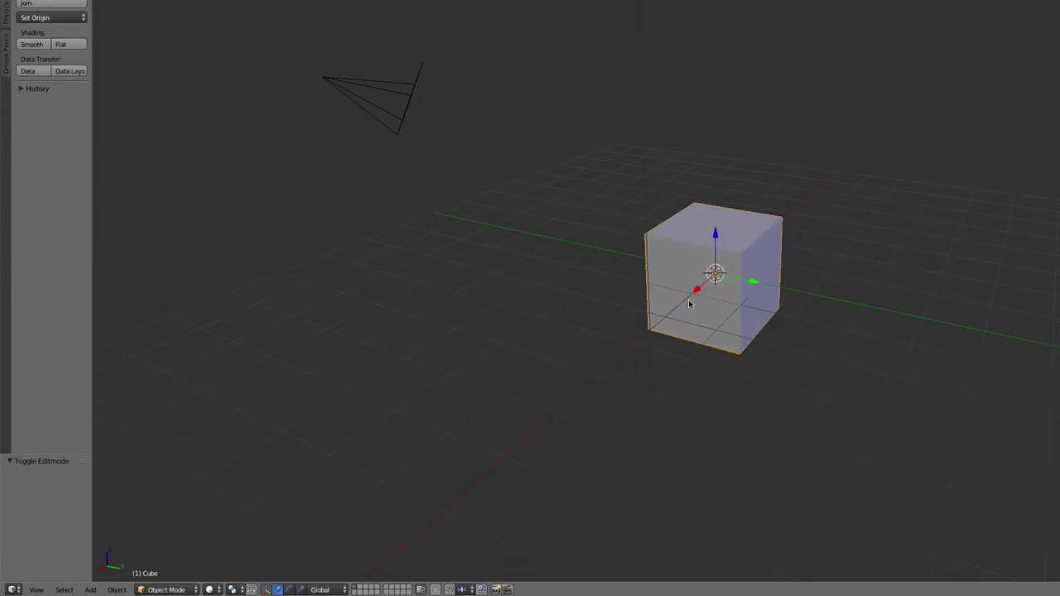
click(176, 589)
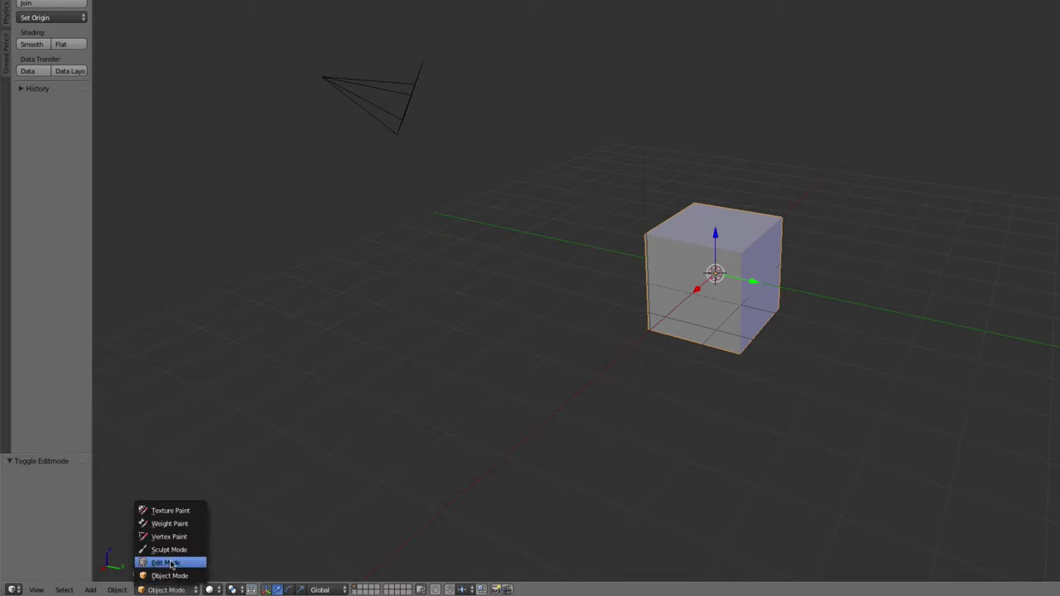
click(171, 563)
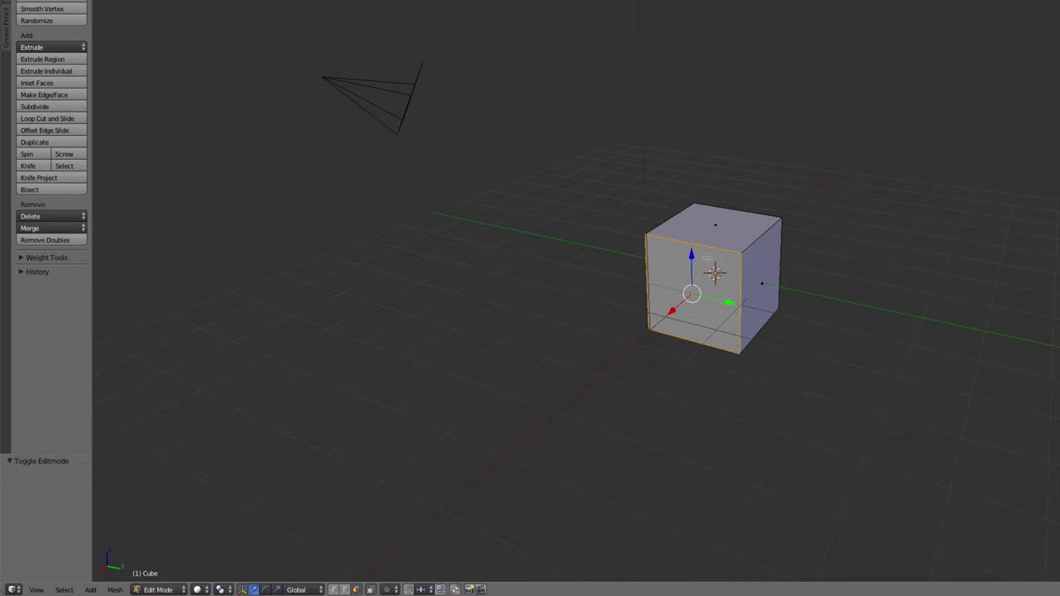
Zoom in on the cube and select its top face, then its right face.
middle_drag(739, 258, 742, 258)
scroll(743, 258, up, 2)
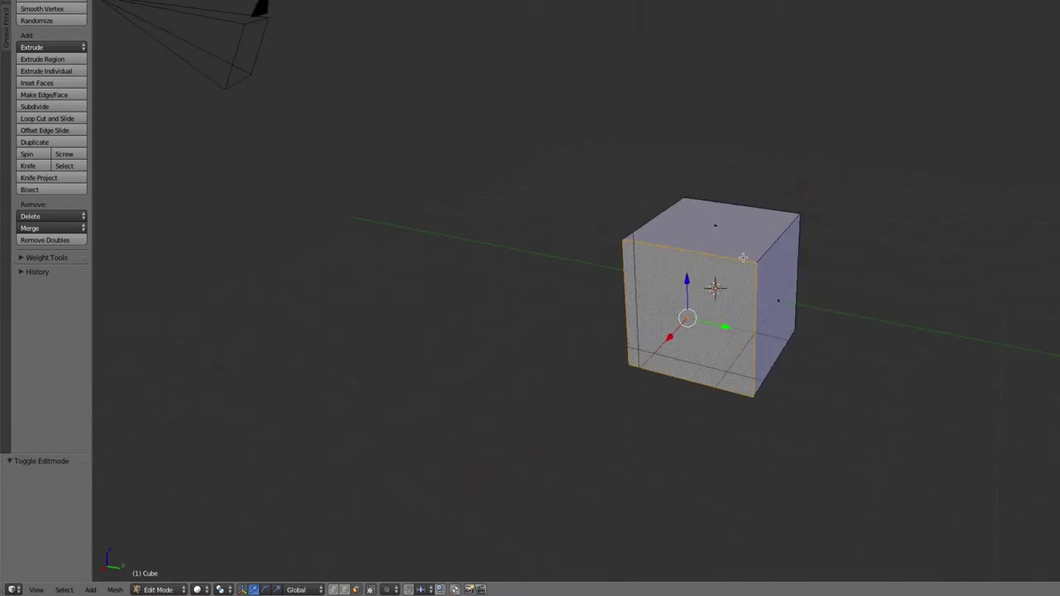
scroll(743, 258, up, 1)
scroll(750, 286, up, 1)
scroll(750, 290, up, 1)
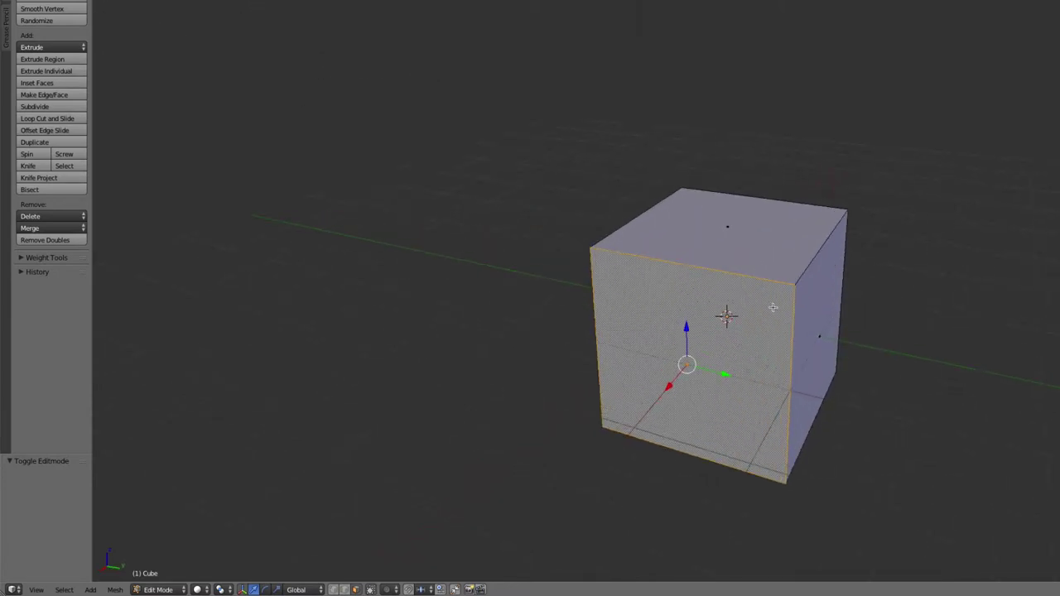
shift+middle_drag(773, 307, 740, 234)
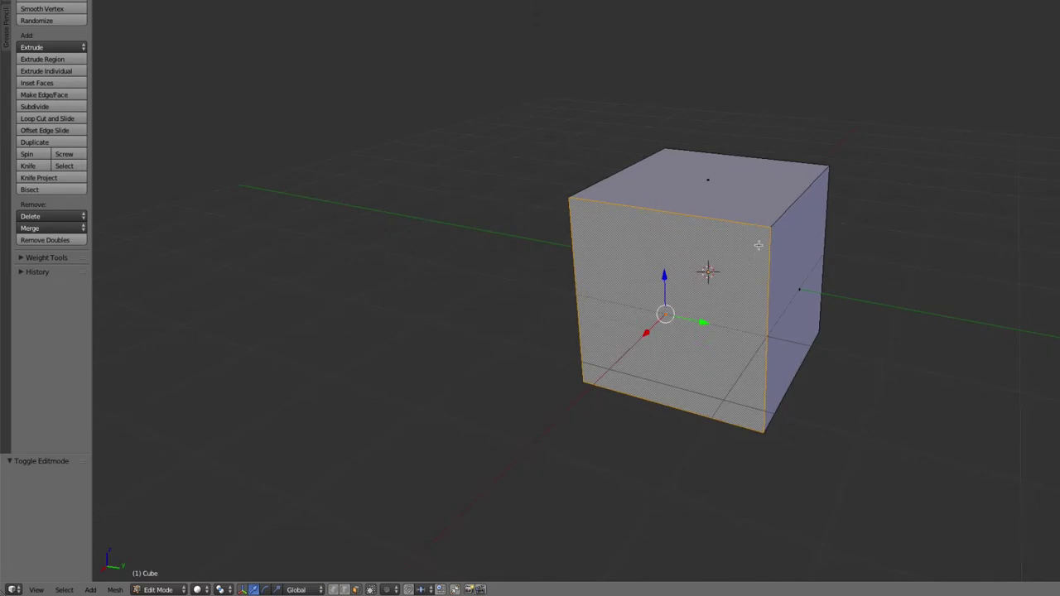
right_click(702, 193)
right_click(789, 231)
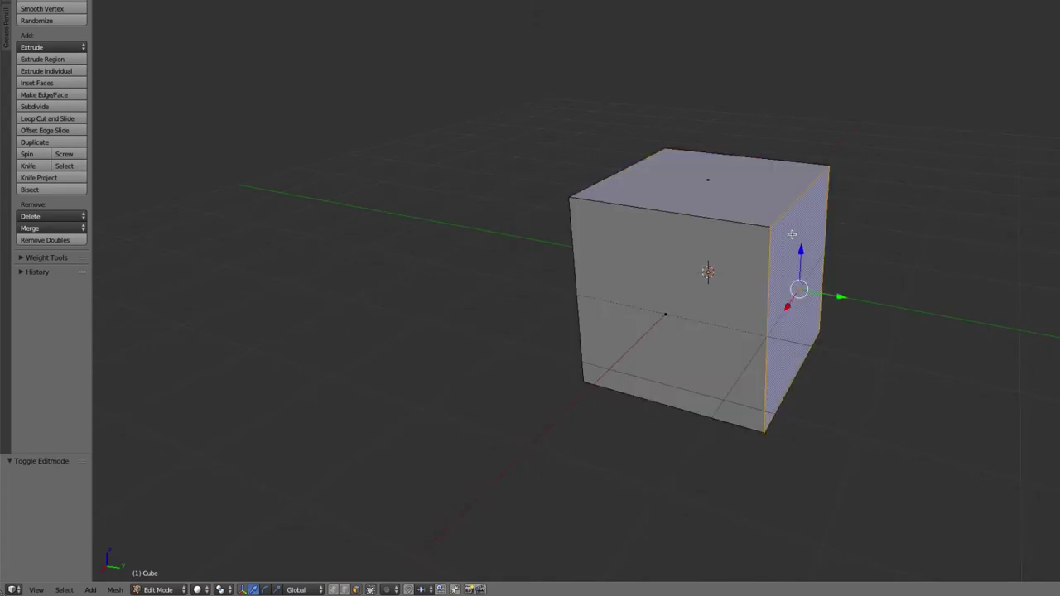
From new angles, select the left, right and top faces, then bring up the Mesh Select Mode choices.
mouse_move(648, 248)
middle_down()
mouse_move(767, 244)
mouse_move(717, 256)
middle_up()
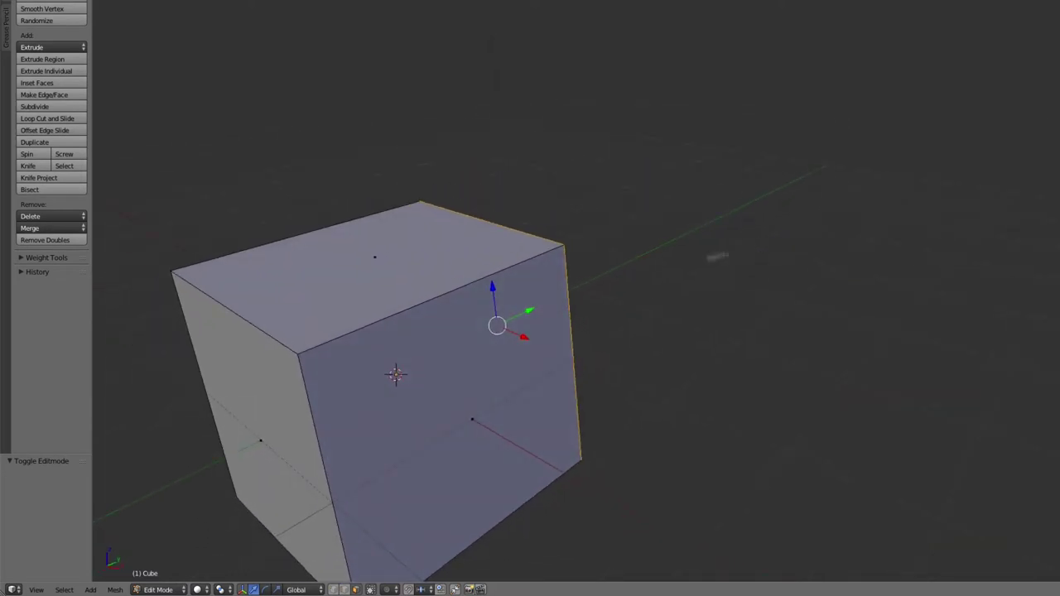
mouse_move(384, 317)
middle_down()
mouse_move(638, 165)
mouse_move(596, 208)
middle_up()
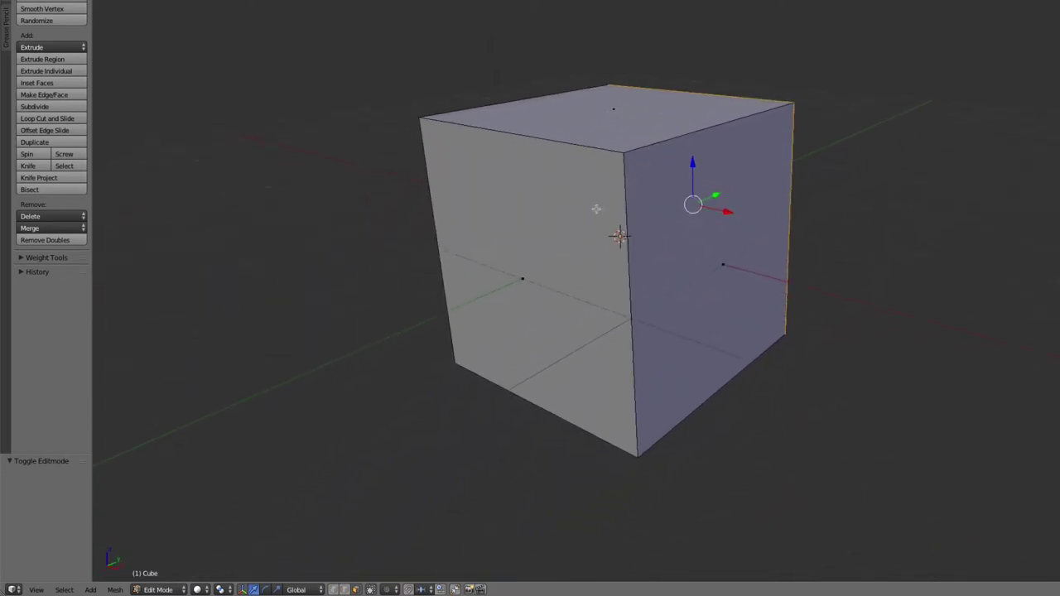
right_click(596, 208)
right_click(693, 220)
right_click(634, 120)
mouse_move(635, 120)
middle_down()
mouse_move(680, 220)
mouse_move(615, 220)
middle_up()
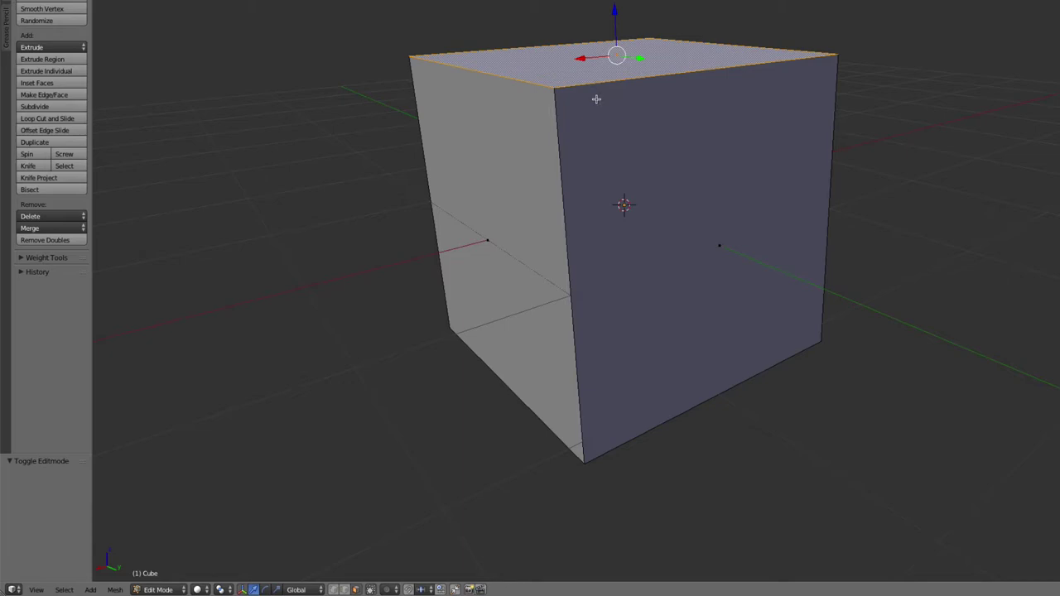
key(ctrl+Tab)
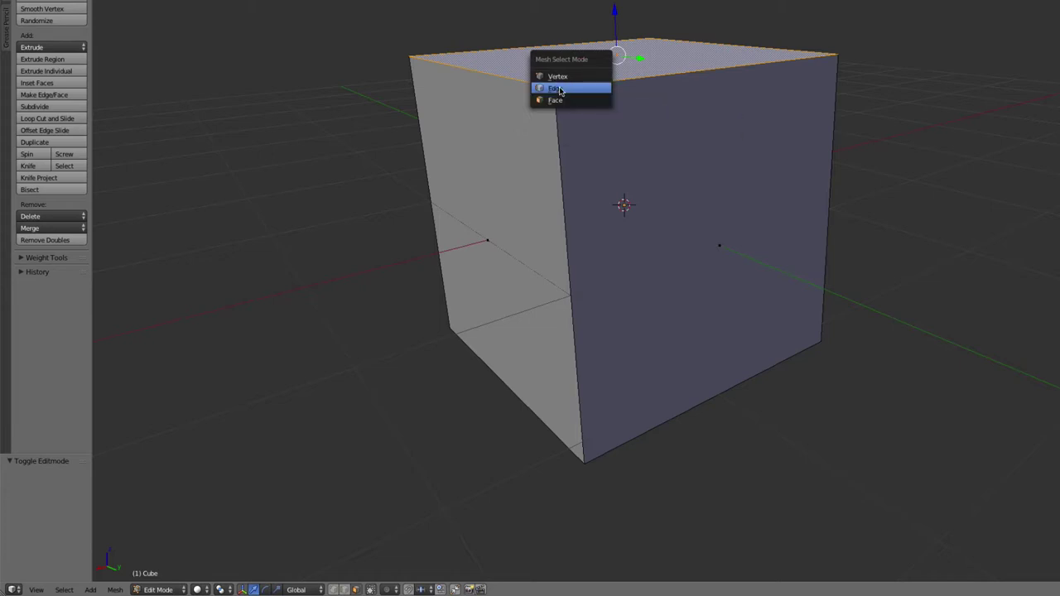
Switch to Edge selection and pick several cube edges, ending on the front vertical corner edge.
click(559, 89)
right_click(563, 156)
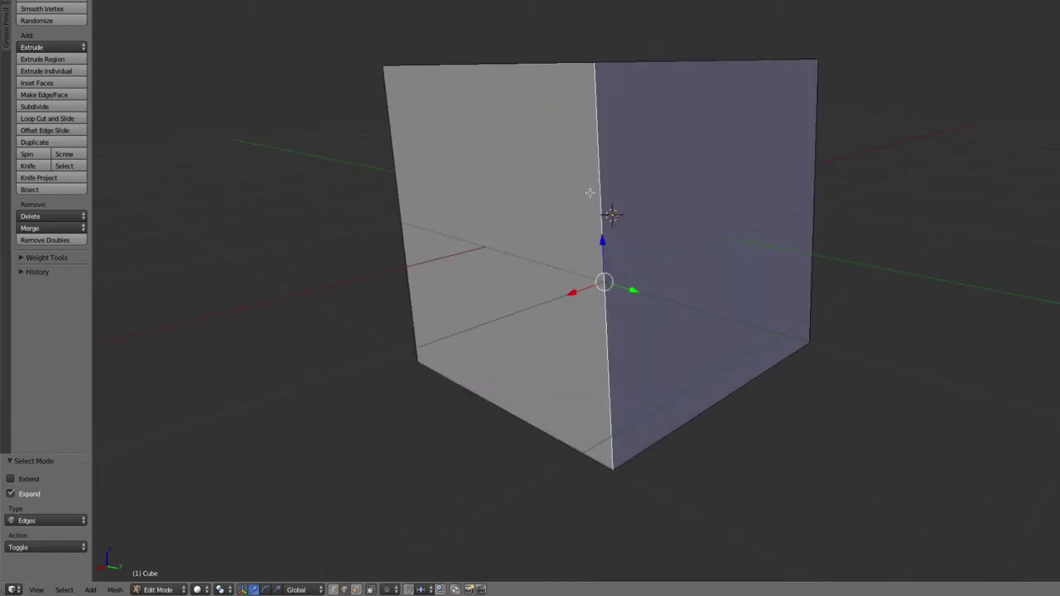
middle_drag(577, 154, 648, 210)
right_click(647, 213)
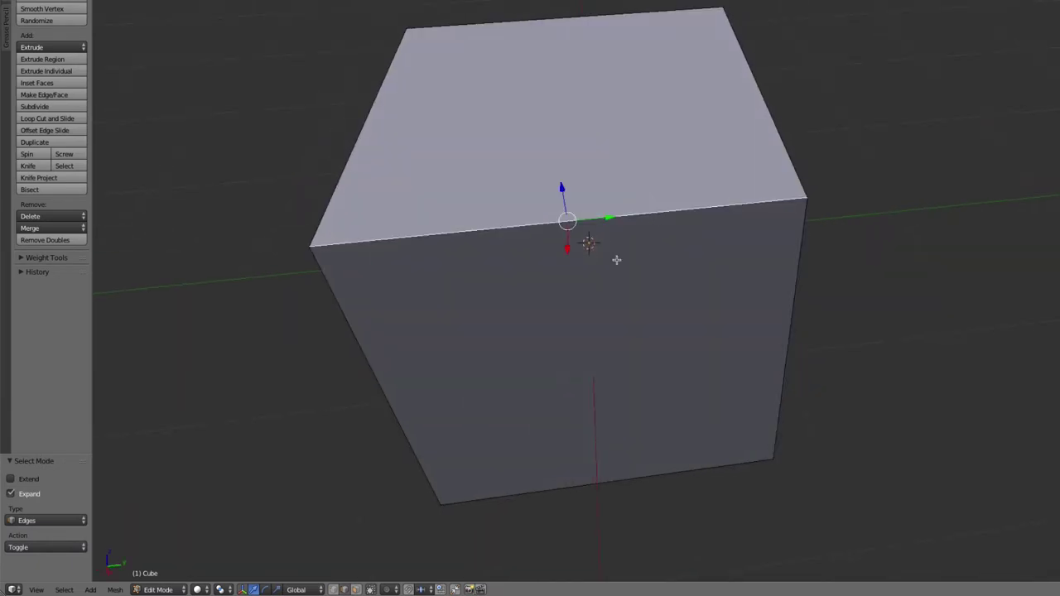
middle_drag(615, 256, 664, 218)
right_click(524, 214)
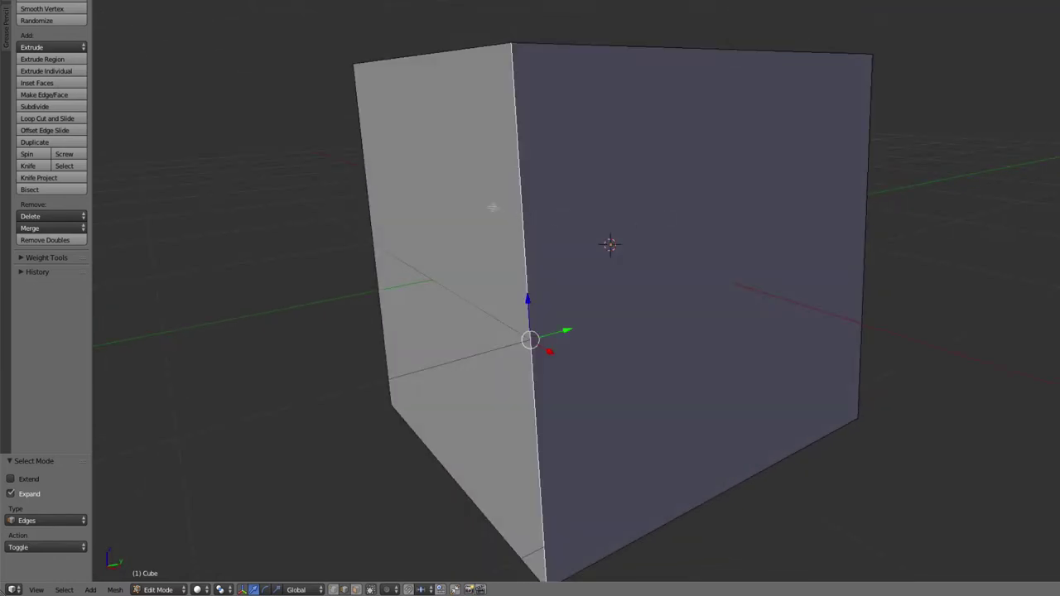
mouse_move(492, 206)
middle_down()
mouse_move(551, 215)
mouse_move(417, 217)
middle_up()
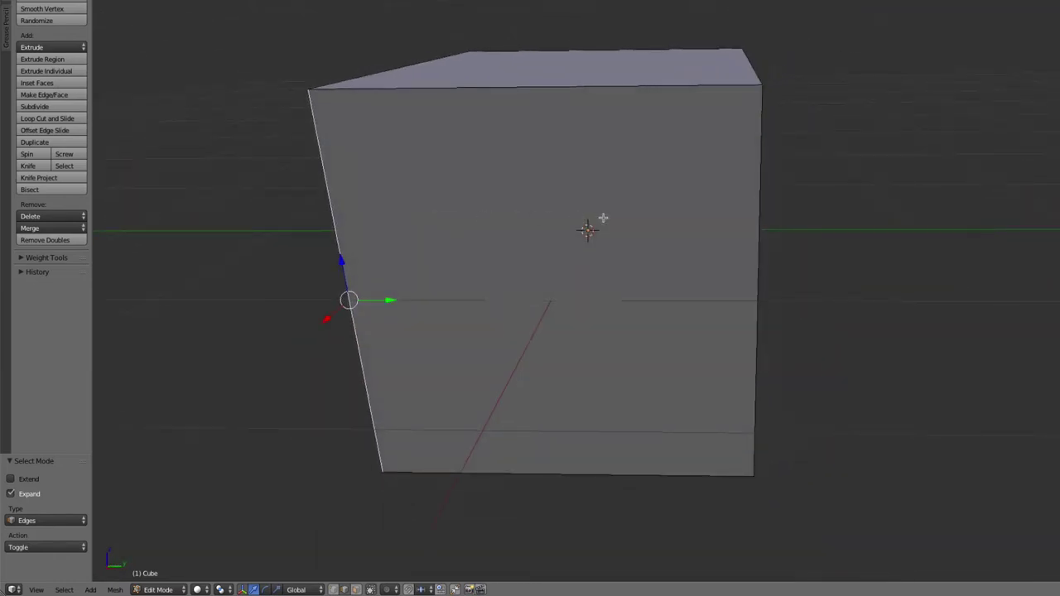
middle_drag(603, 218, 539, 218)
right_click(575, 178)
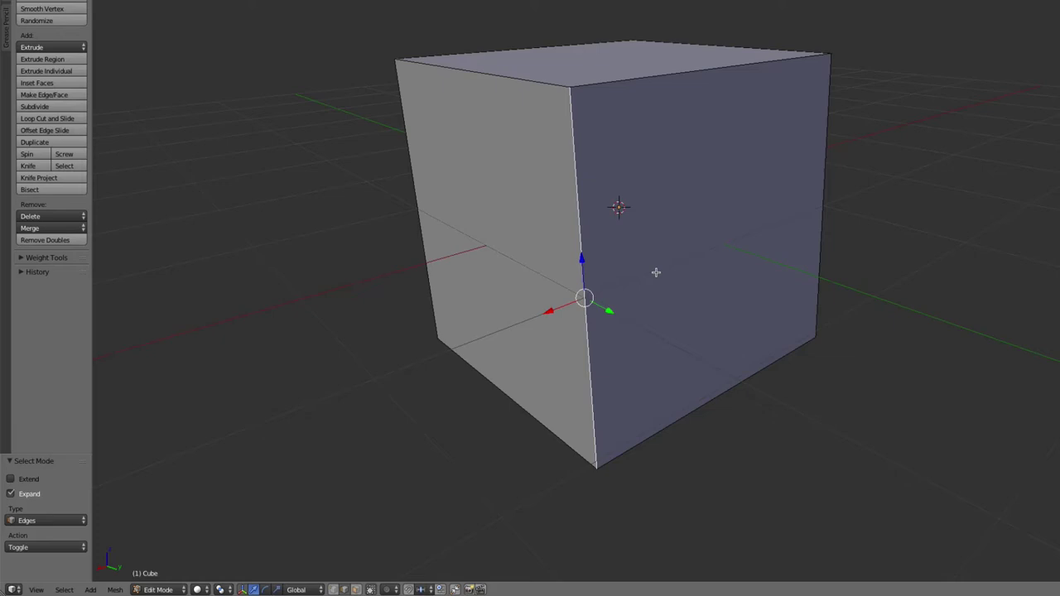
Switch to Vertex selection, select the top front corner vertex, and orbit around the cube.
key(ctrl+Tab)
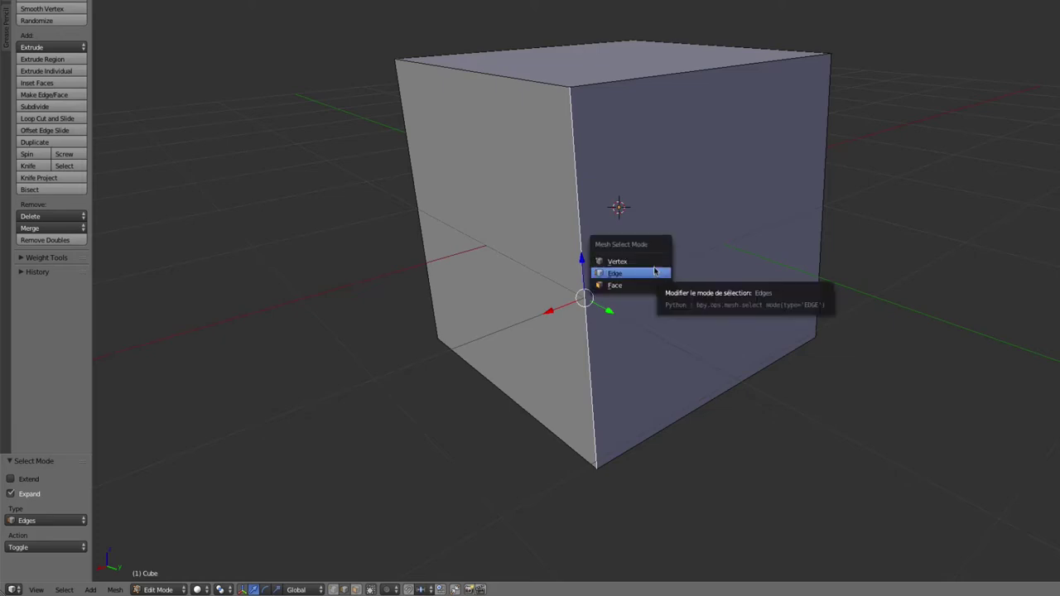
click(653, 262)
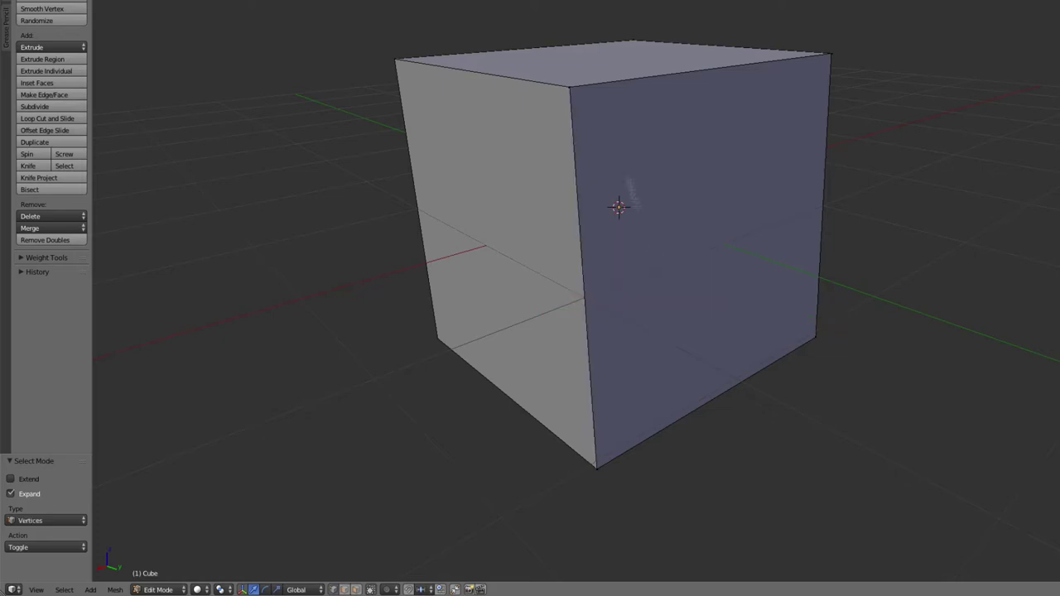
right_click(566, 88)
middle_drag(585, 121, 648, 142)
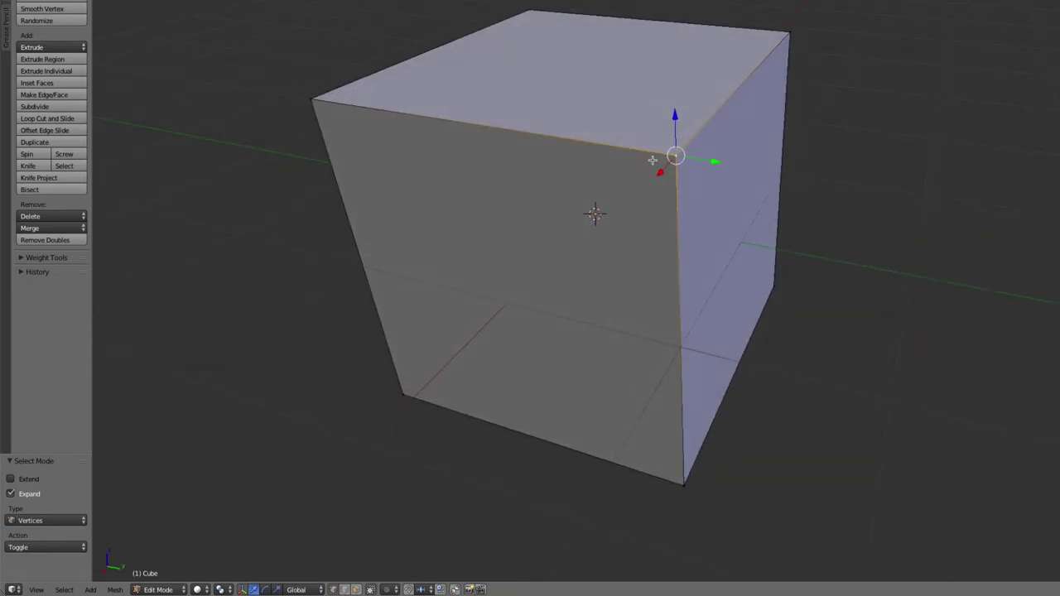
scroll(653, 161, down, 1)
mouse_move(636, 201)
middle_down()
mouse_move(648, 193)
mouse_move(623, 195)
middle_up()
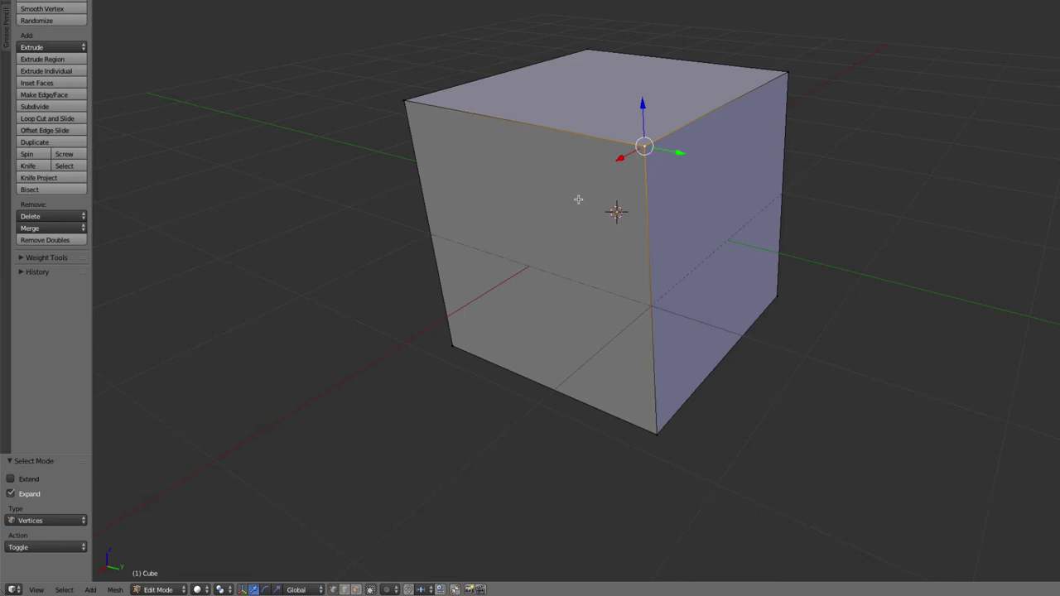
Set mesh selection to Face, then return the cube to Object Mode.
key(ctrl+Tab)
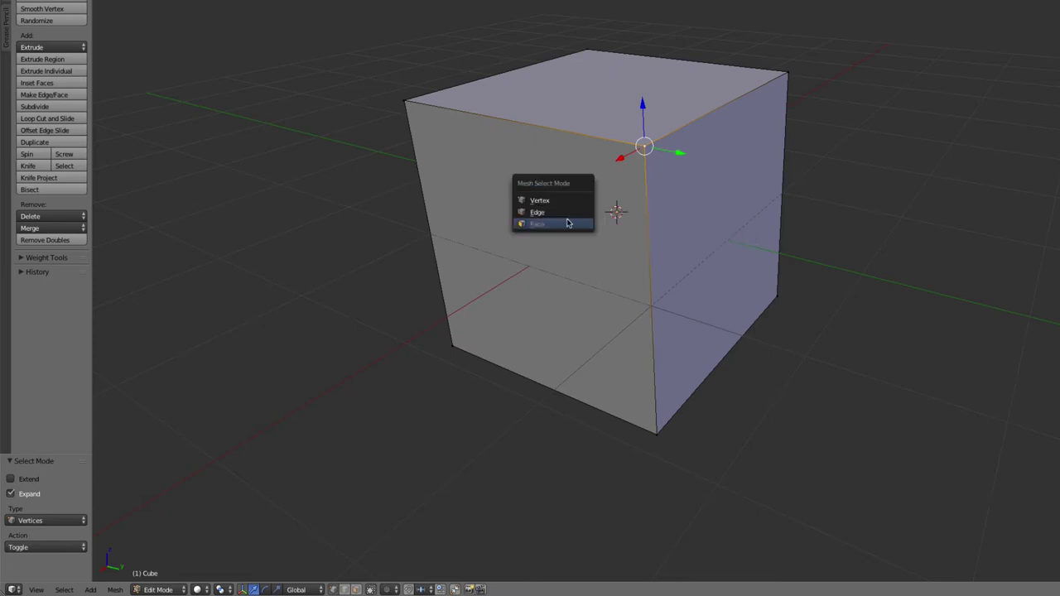
click(567, 222)
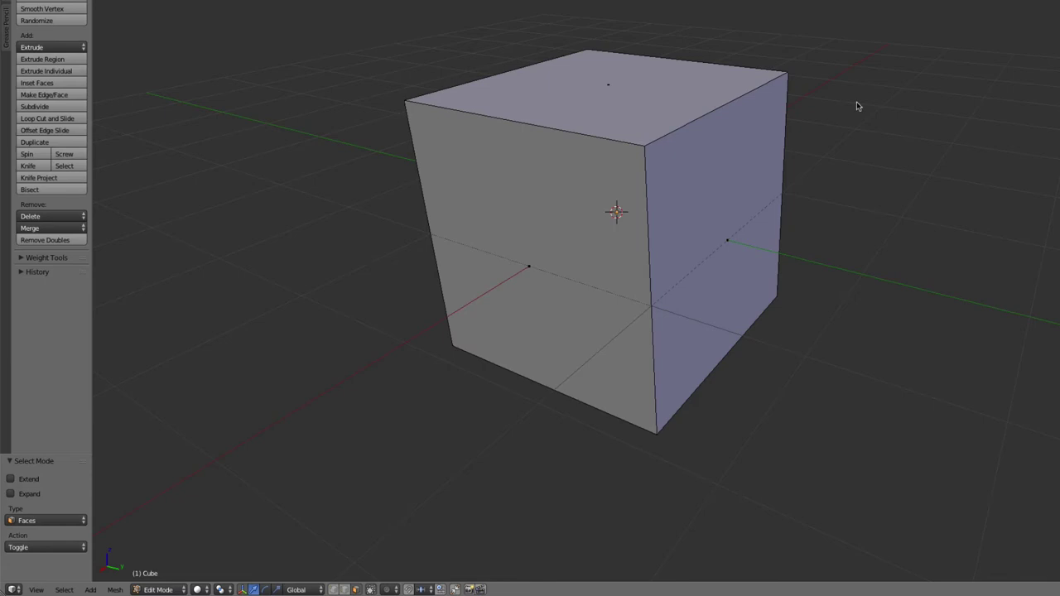
key(Tab)
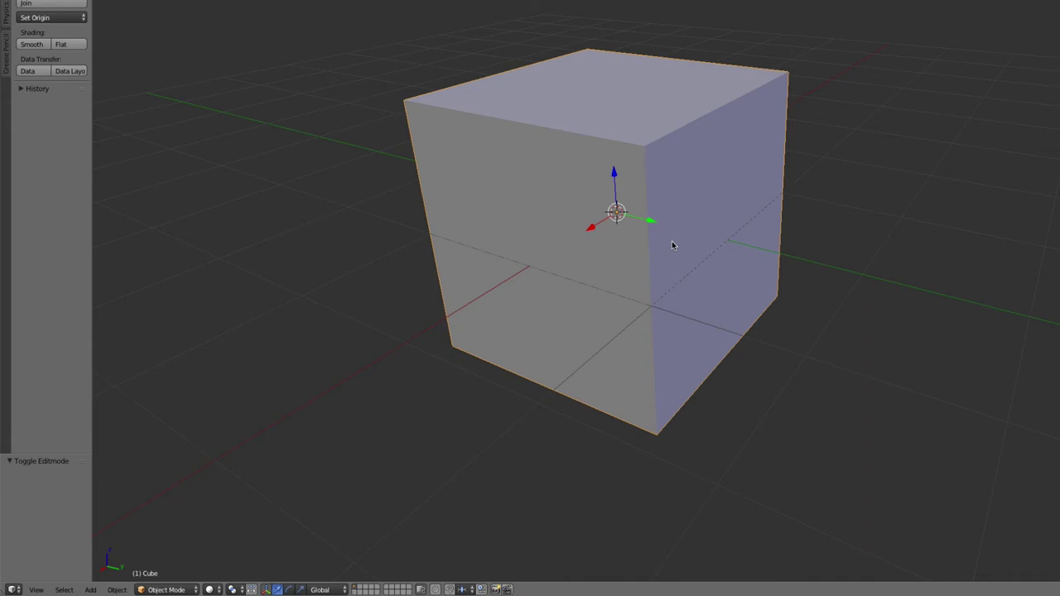
Put the cube back into Edit Mode and show the interaction mode dropdown.
key(Tab)
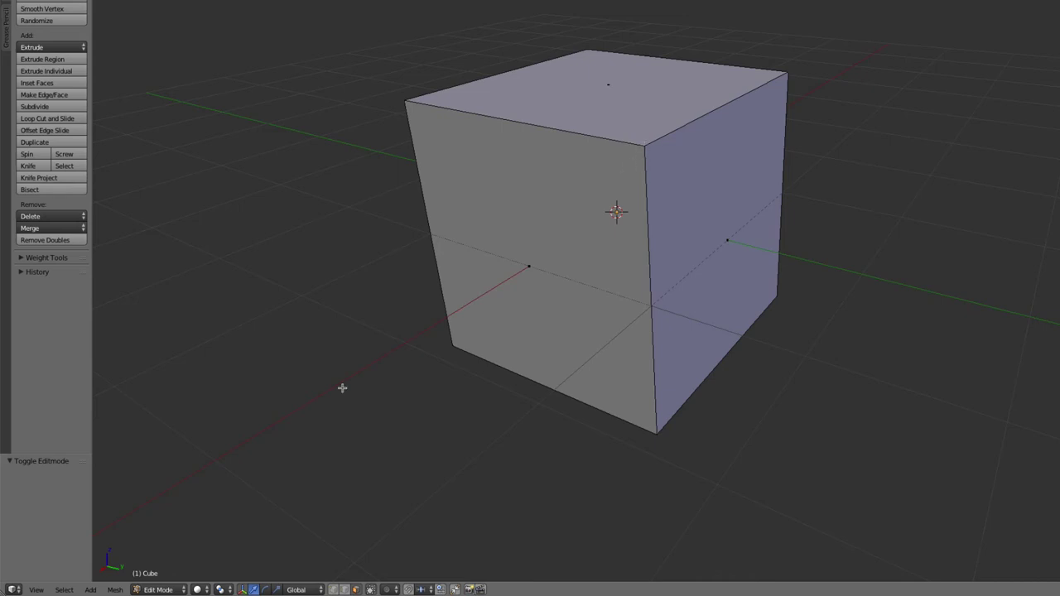
click(167, 591)
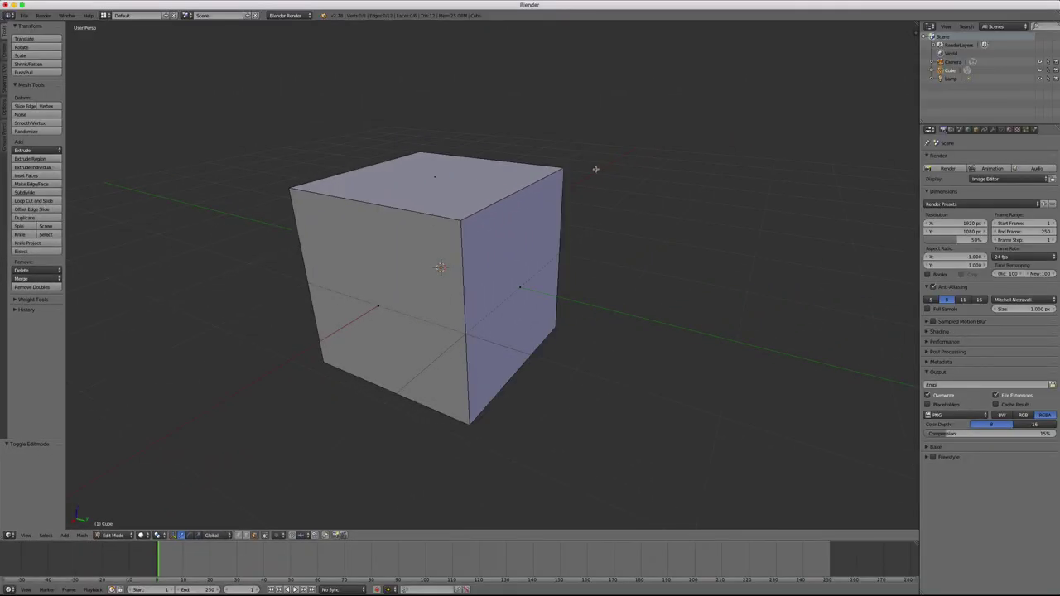
Frame all objects with Shift+C, then maximise the 3D view and restore the normal layout.
key(shift+c)
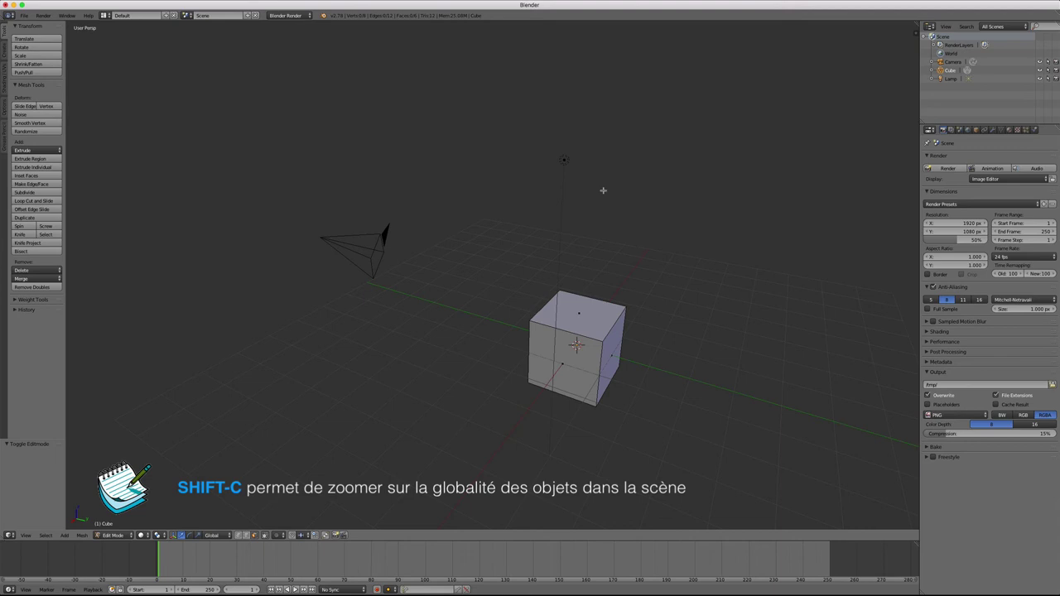
key(shift+space)
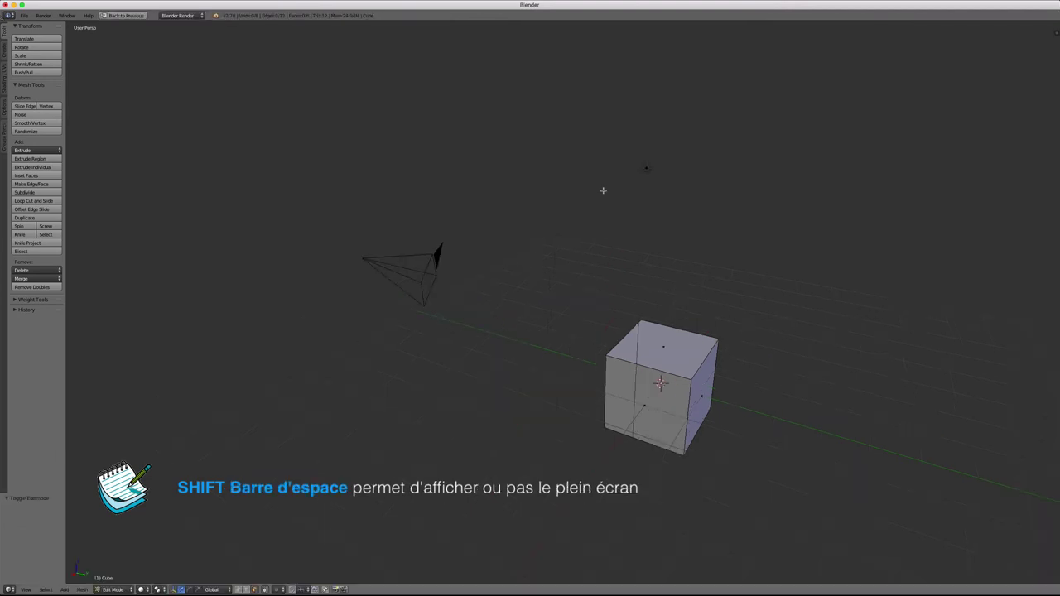
key(shift+space)
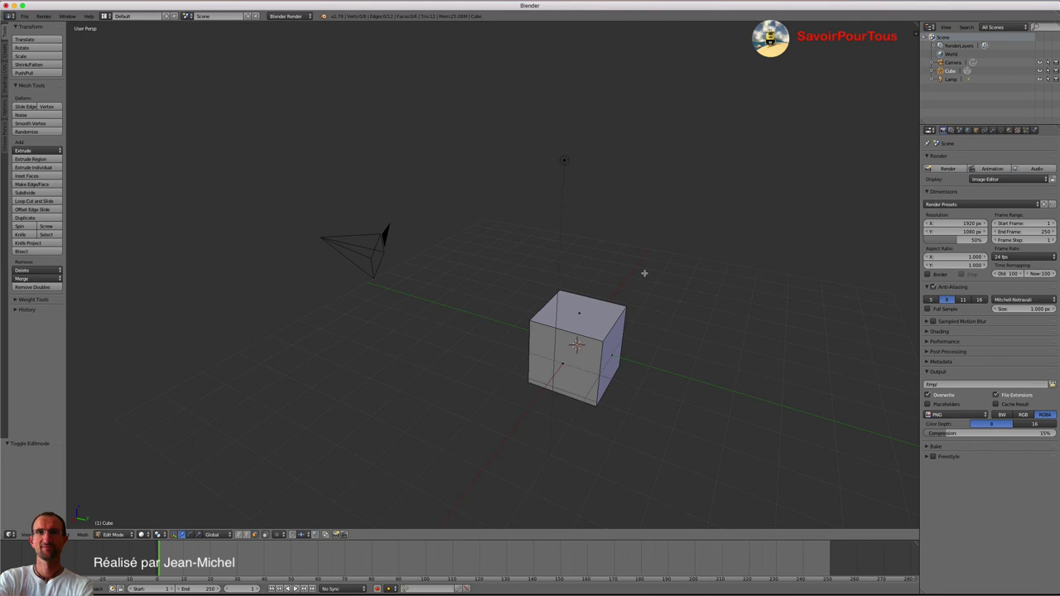
Select the cube's top face, orbit and zoom the view, then return to Object Mode.
right_click(599, 317)
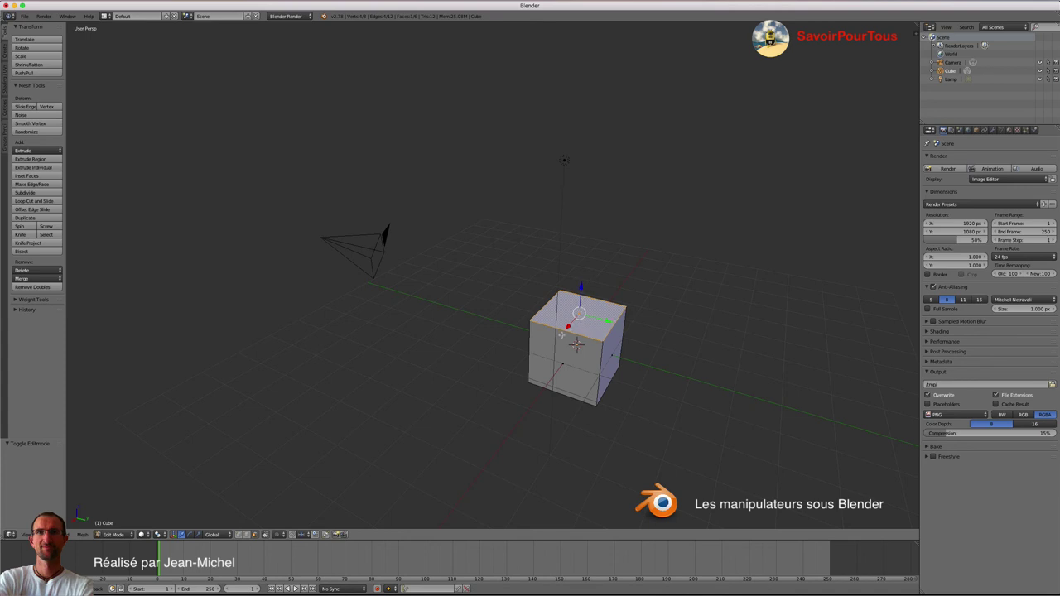
middle_drag(578, 315, 617, 332)
scroll(618, 332, down, 2)
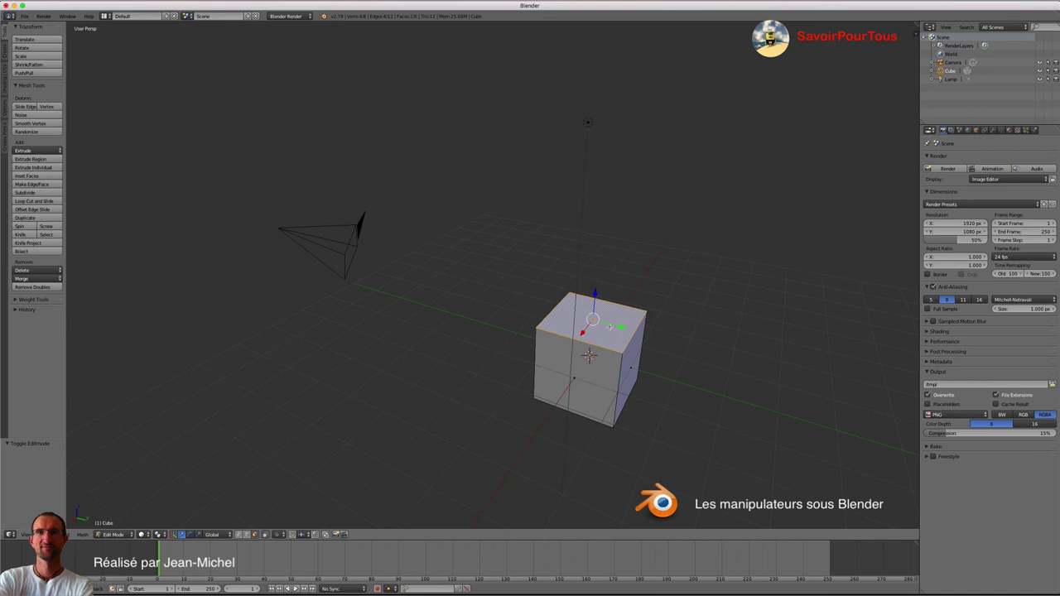
key(Tab)
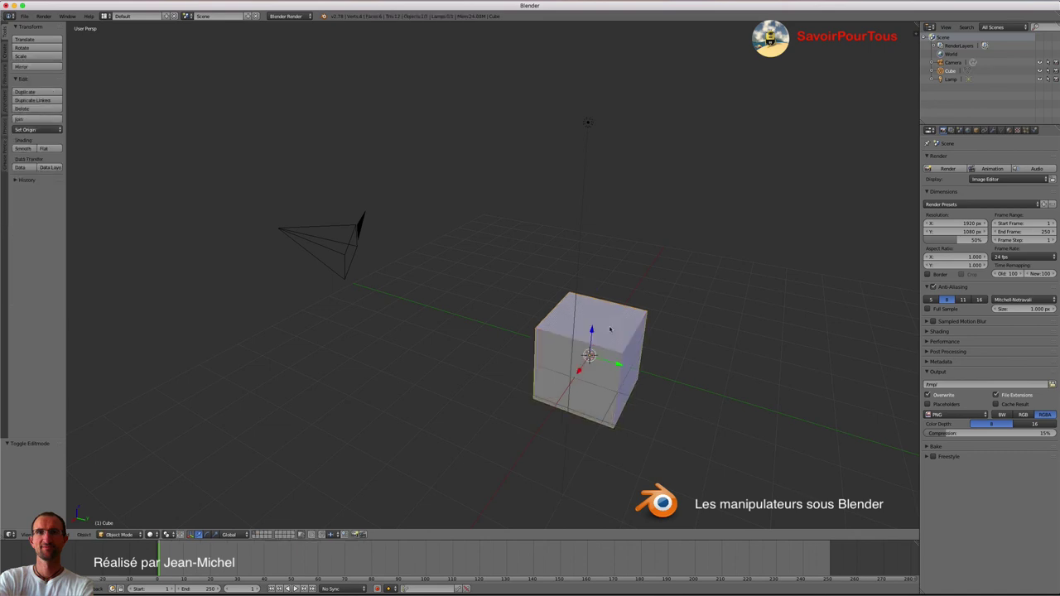